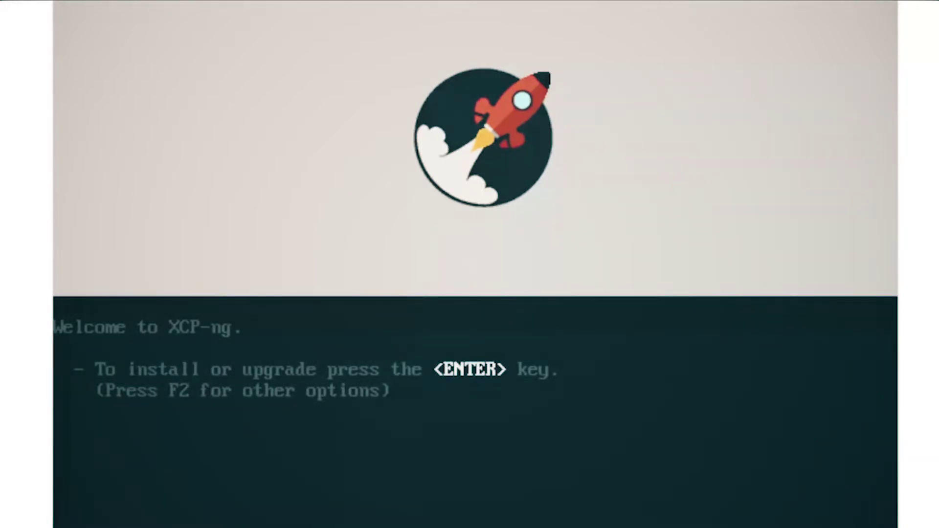
Step: Start the installer, select the [azerty] fr keymap and acknowledge the Welcome dialog
key(Return)
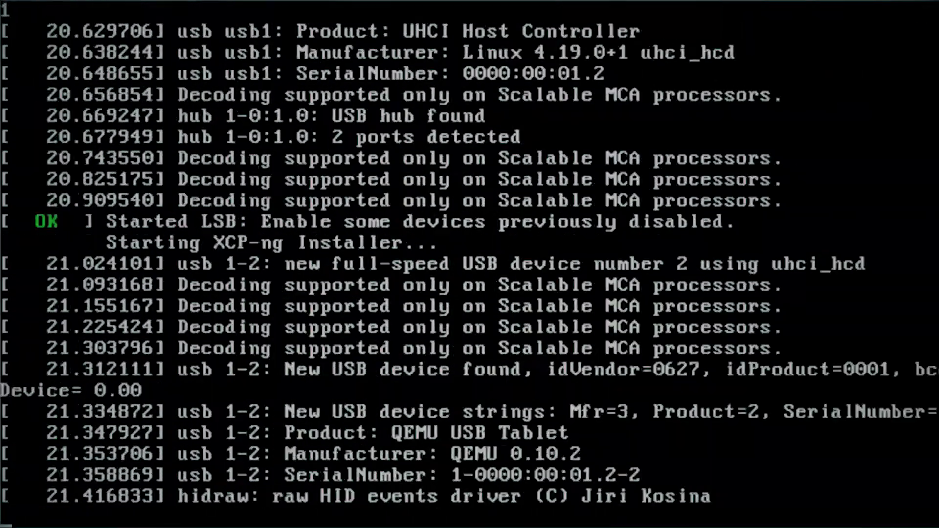
key(Down)
key(Down)
key(Down)
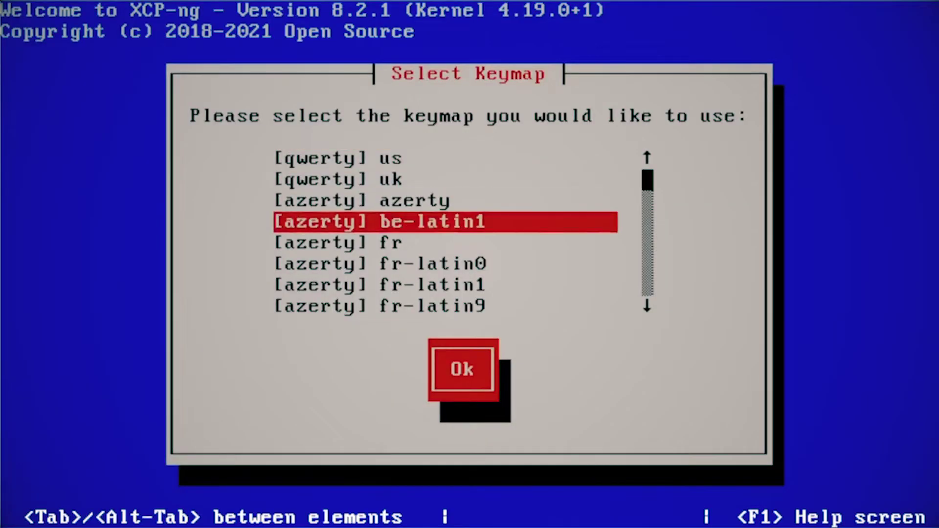
key(Down)
key(Return)
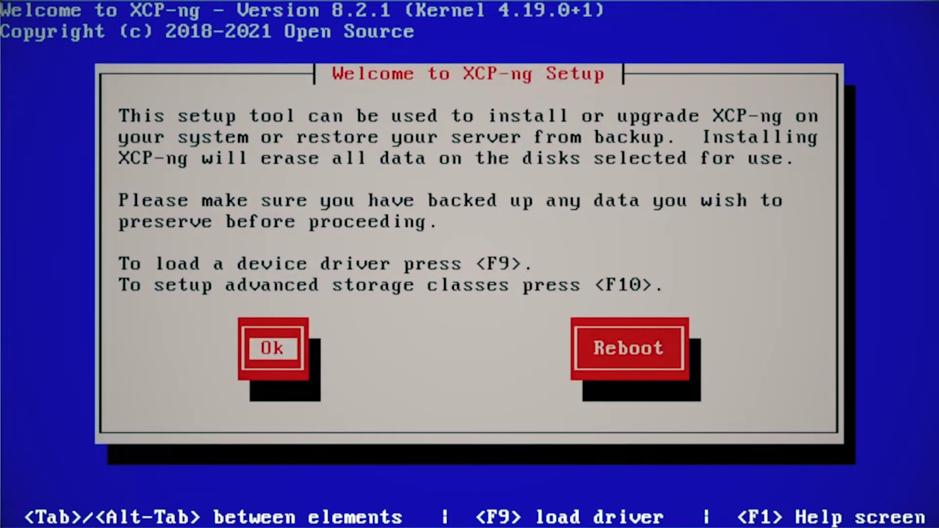
key(Return)
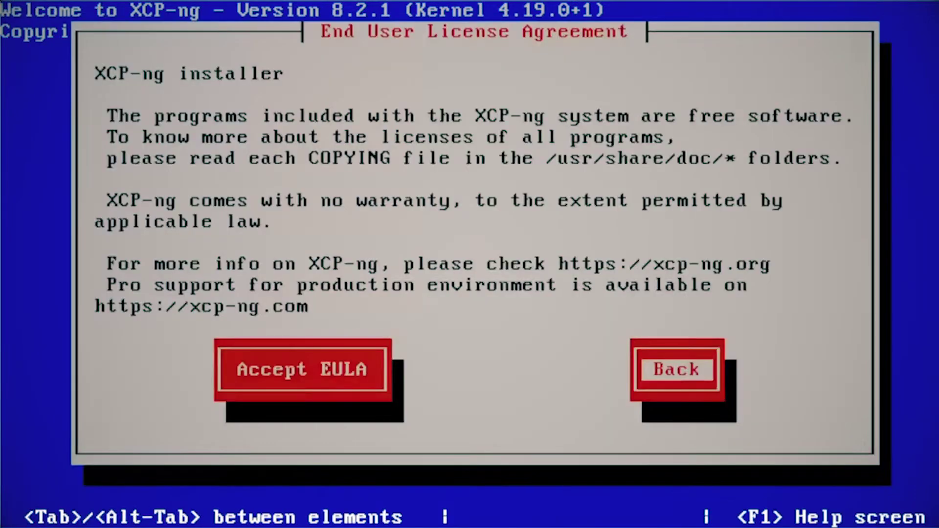
Step: Accept the EULA to reach the Virtual Machine Storage screen with the 50 GB sda disk
key(Tab)
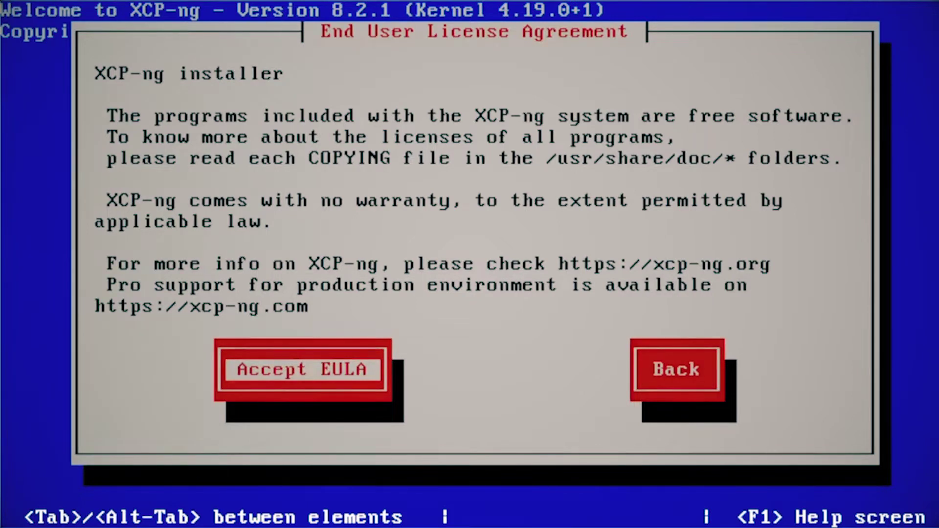
key(Return)
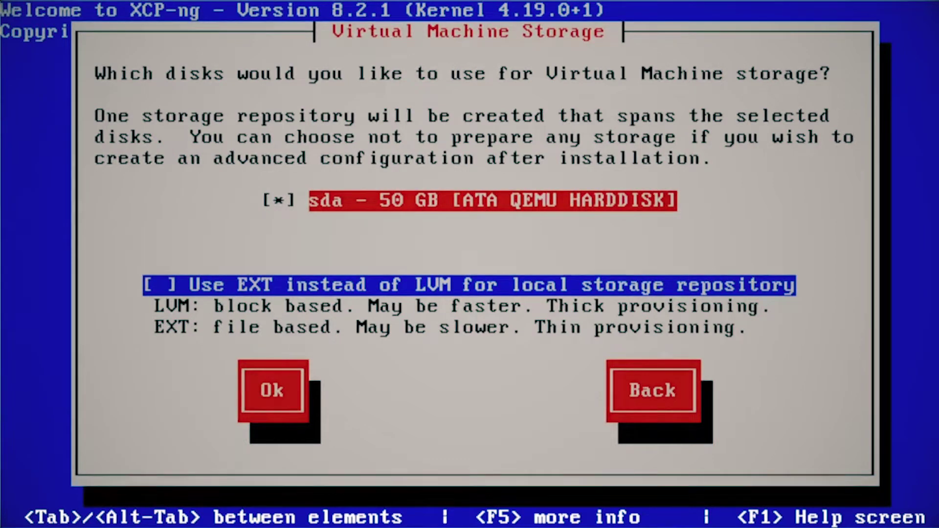
Step: Tick 'Use EXT instead of LVM' for local storage on sda and confirm the choice
key(Tab)
key(space)
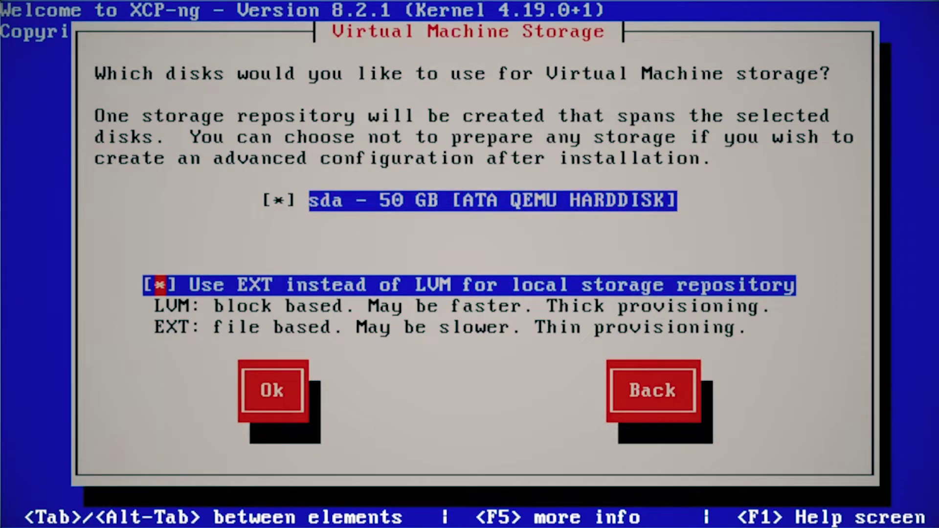
key(Tab)
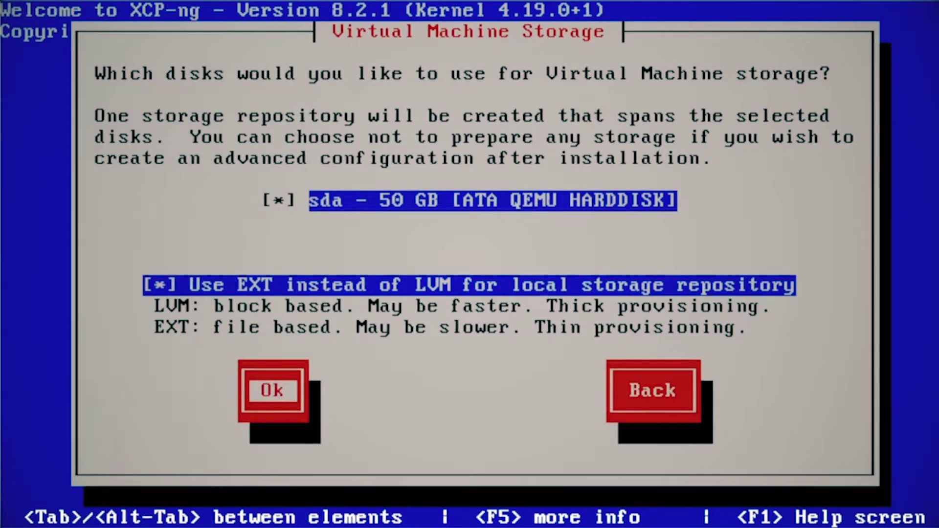
key(Return)
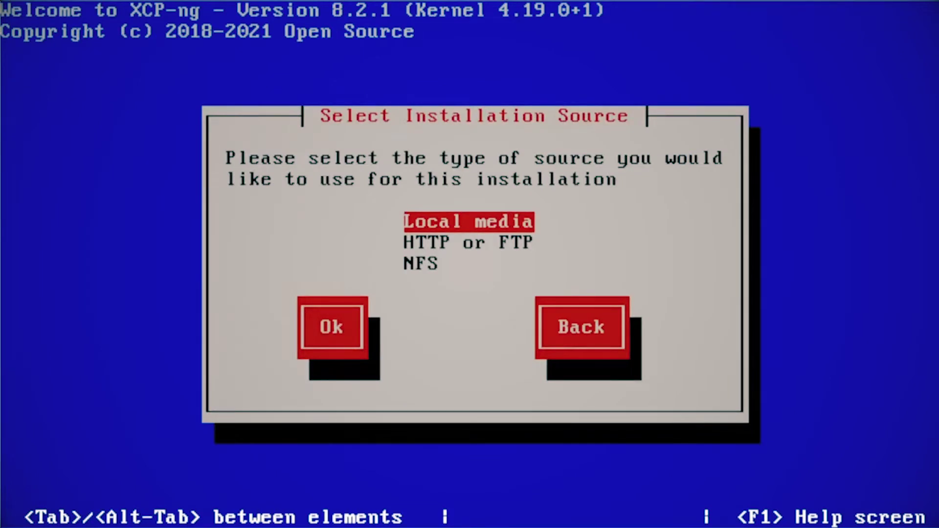
Step: Choose Local media as the installation source and run its verification
key(Tab)
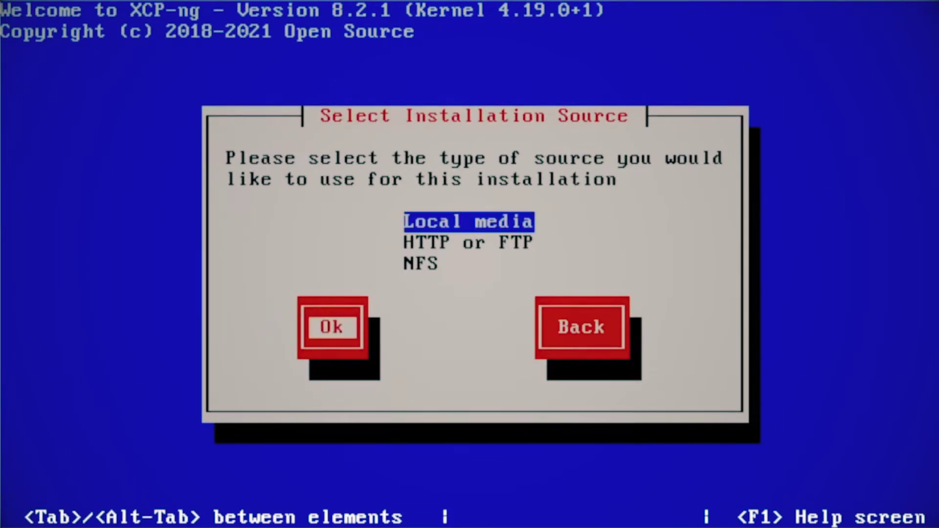
key(Return)
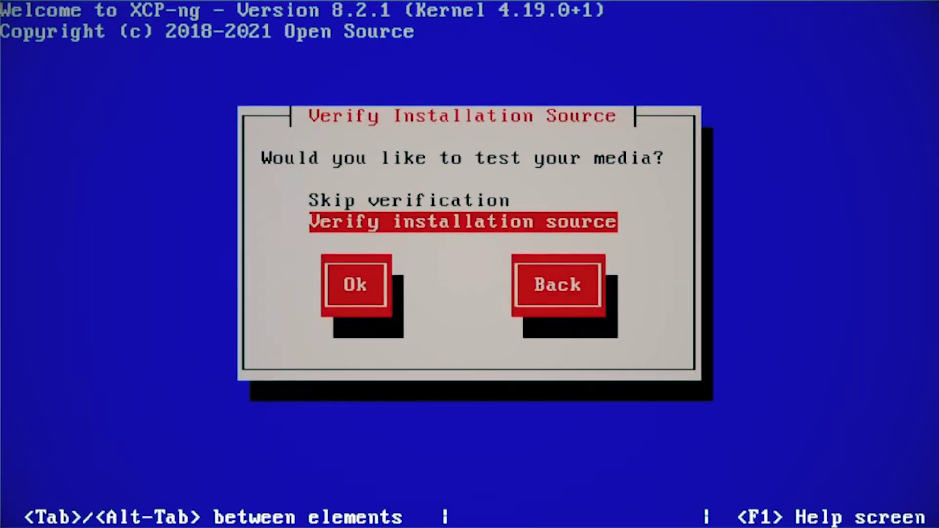
key(Tab)
key(Return)
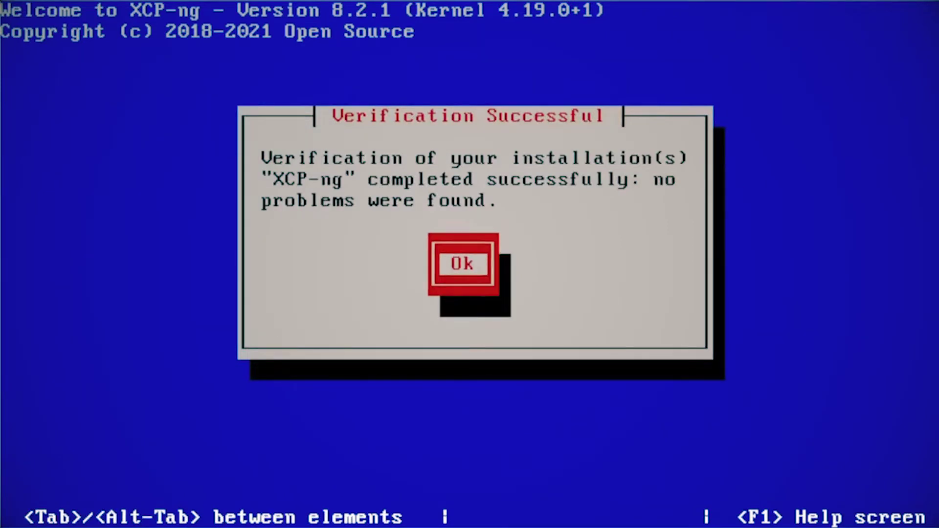
Step: Dismiss the verification result, then enter and confirm the root password
key(Return)
text(*****)
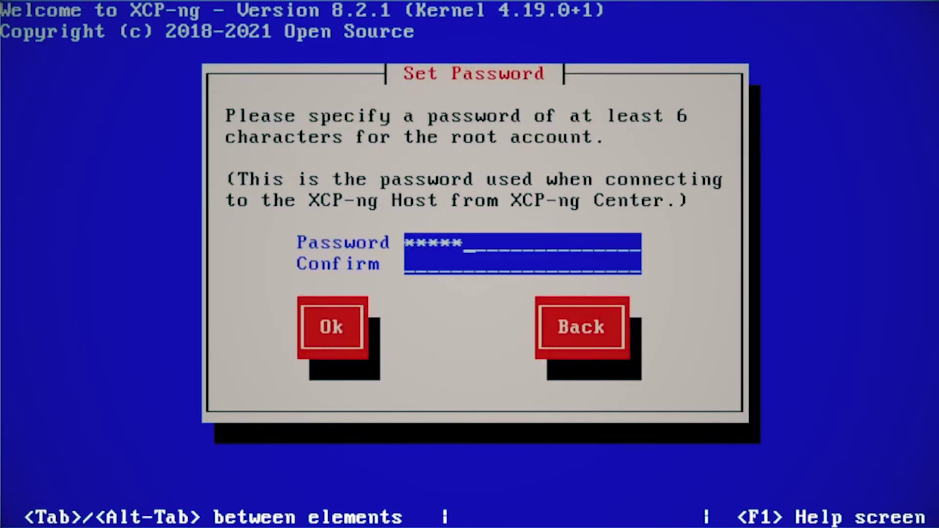
text(**)
key(Tab)
text(**)
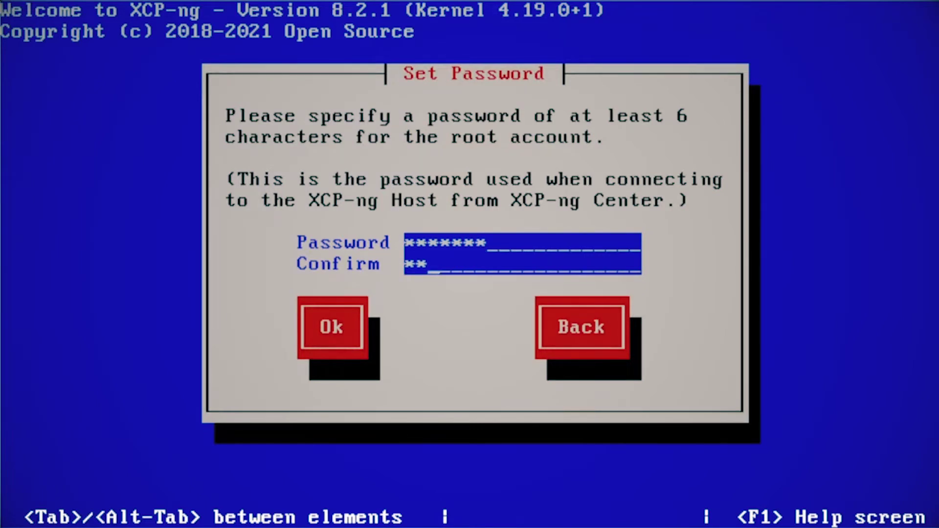
text(***)
text(**)
key(Tab)
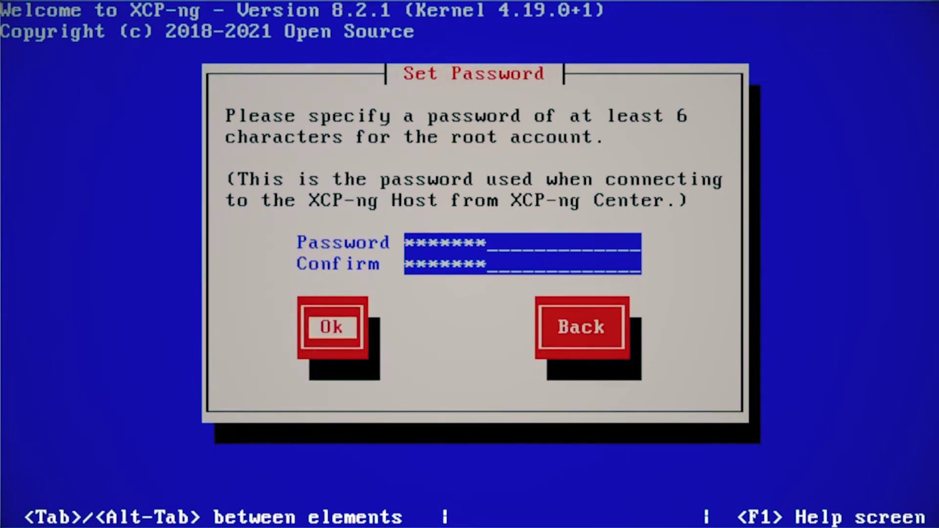
key(Return)
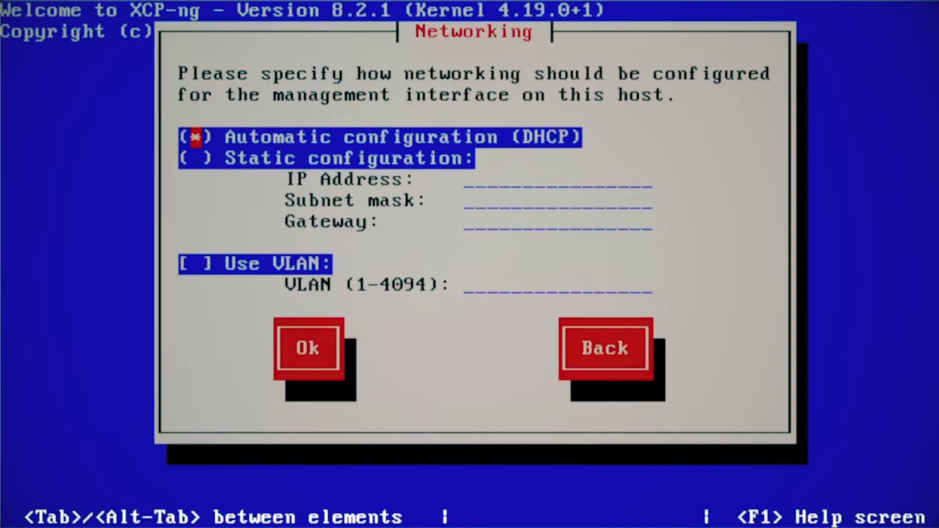
Step: Set static IP 192.168.1.180, mask 255.255.255.0, gateway 192.168.1.1 and confirm
key(Down)
key(space)
key(Tab)
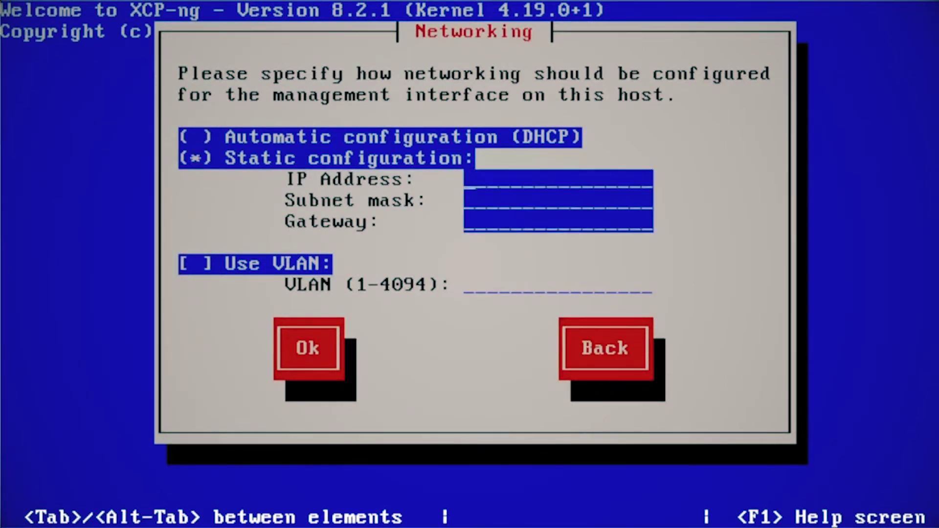
text(192.168)
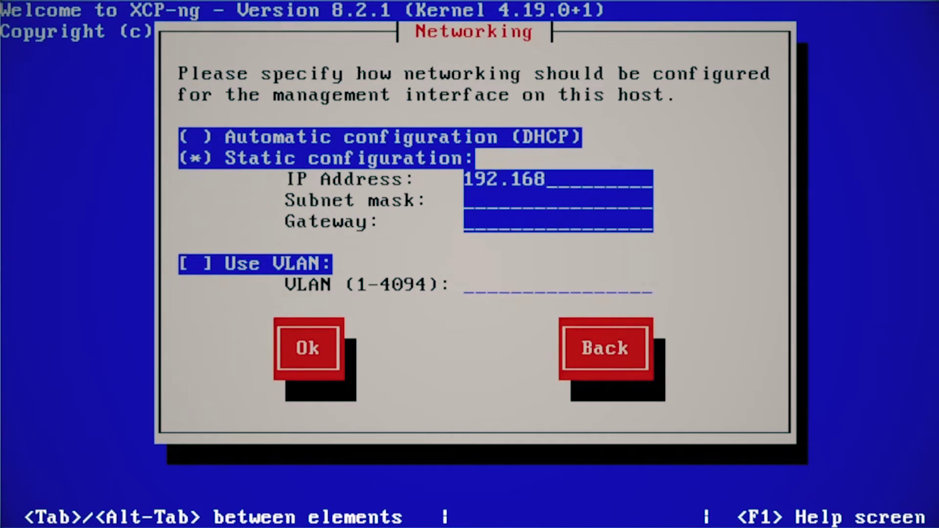
text(.1.180)
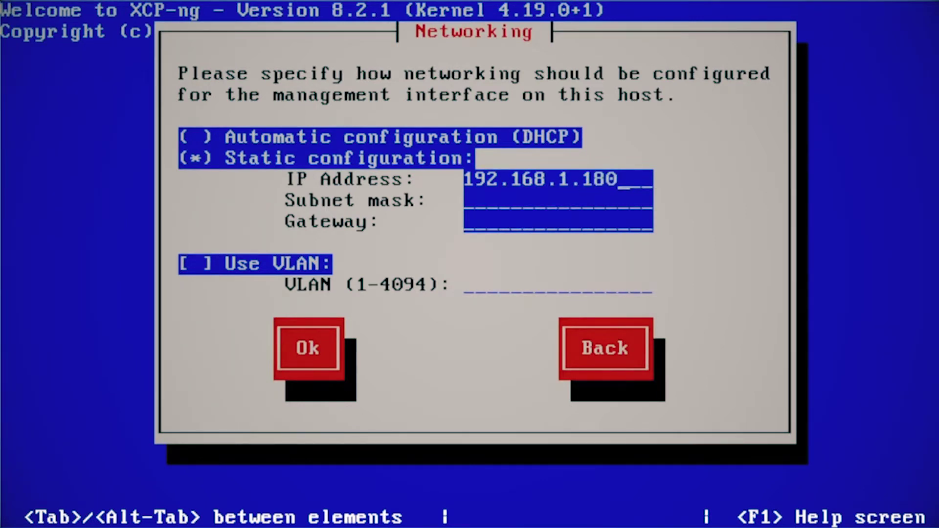
key(Tab)
text(255.255)
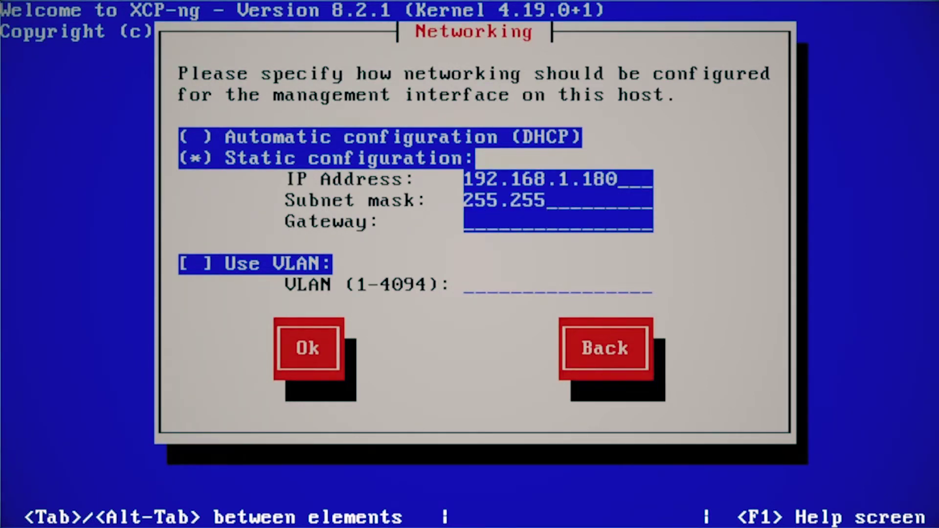
text(.255.0)
key(Tab)
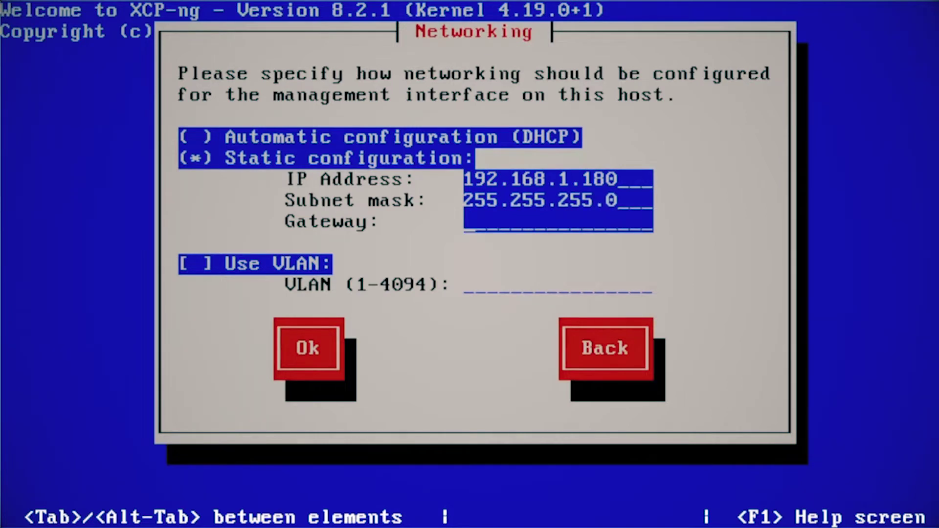
text(192.168.)
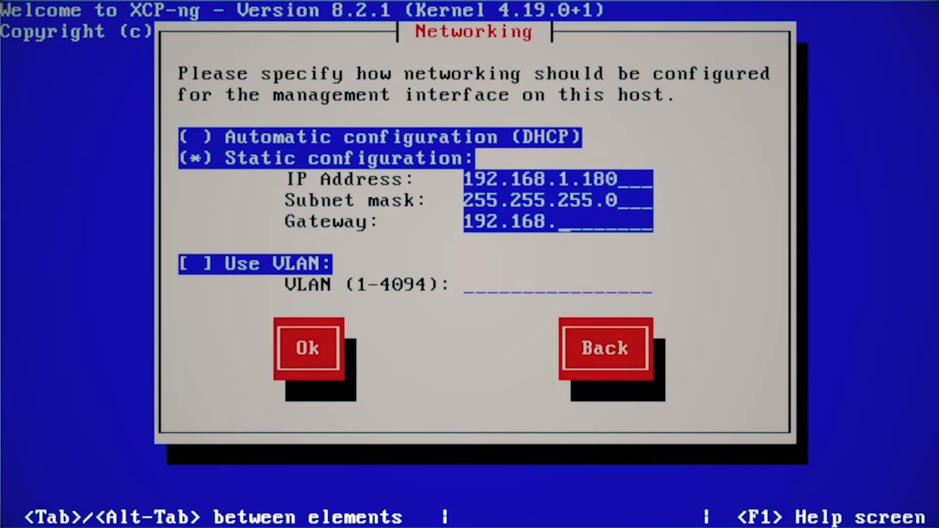
text(1.1)
key(Tab)
key(Tab)
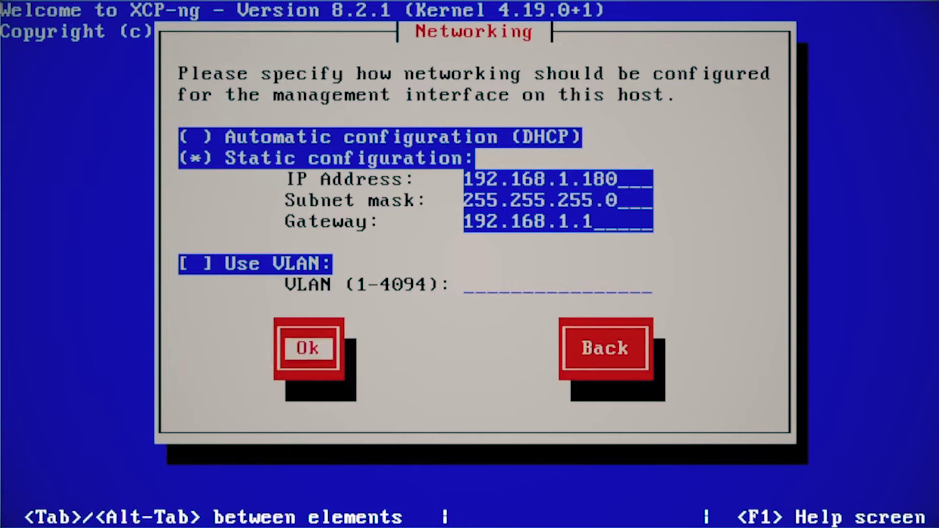
key(Return)
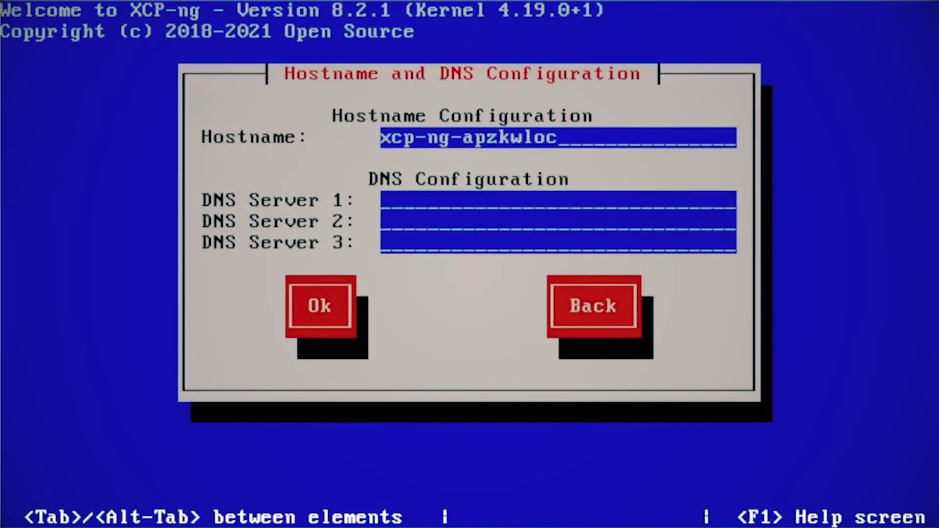
Step: Enter DNS Server 1 as 1.1.1.1 and DNS Server 2 as 1.0.0.1
key(Tab)
text(1)
text(.1.1.1)
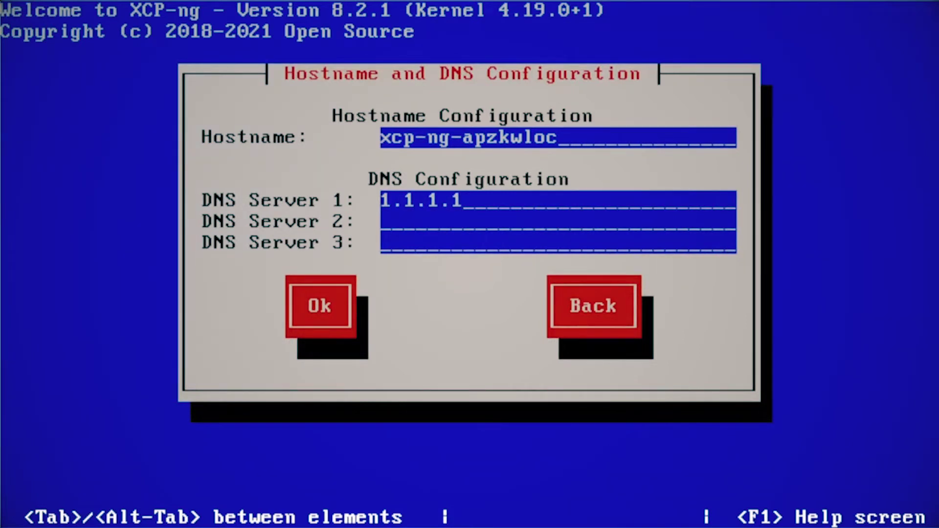
key(Tab)
text(1.0.0.)
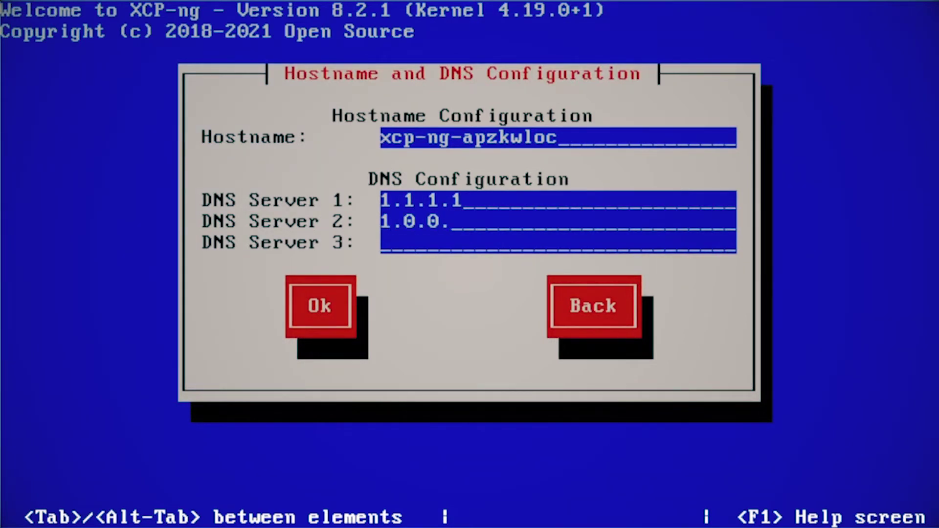
text(1)
key(Tab)
key(Tab)
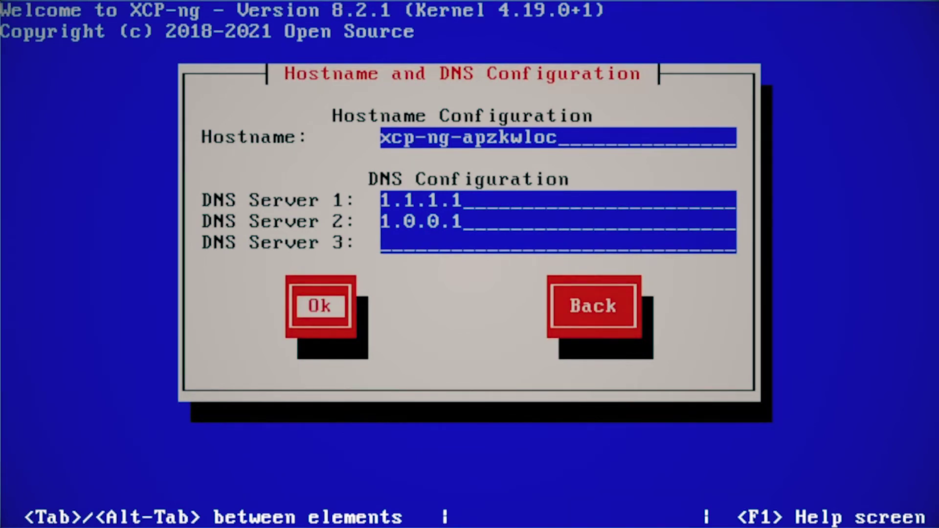
Step: Confirm hostname and DNS, then choose Europe and Paris as the time zone
key(Return)
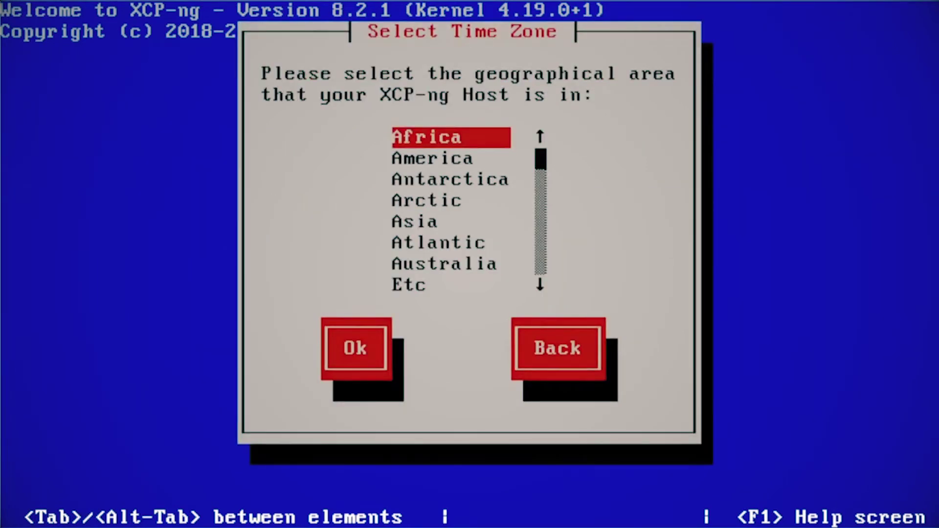
key(Page_Down)
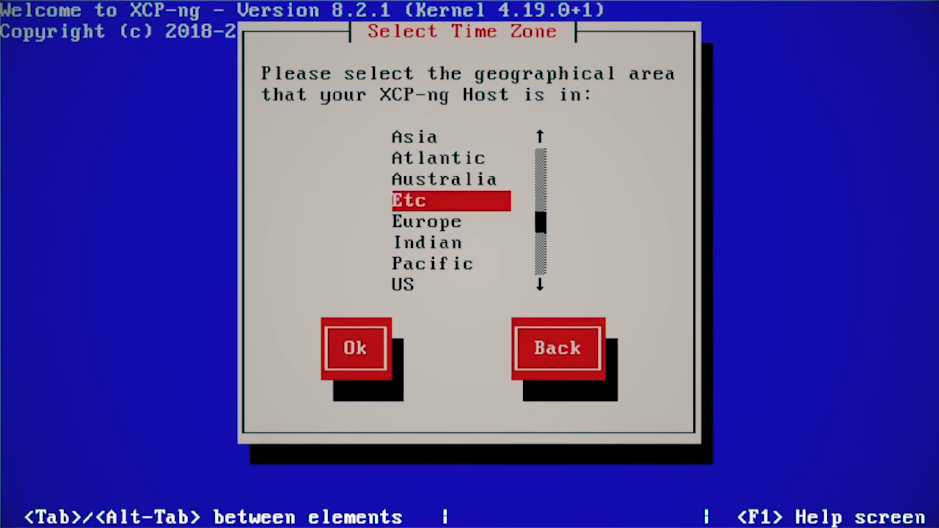
key(Down)
key(Return)
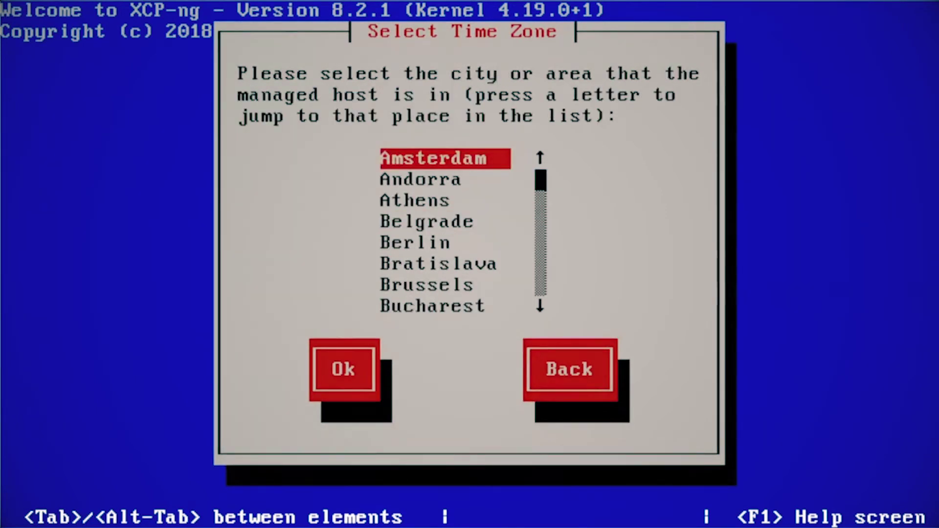
key(p)
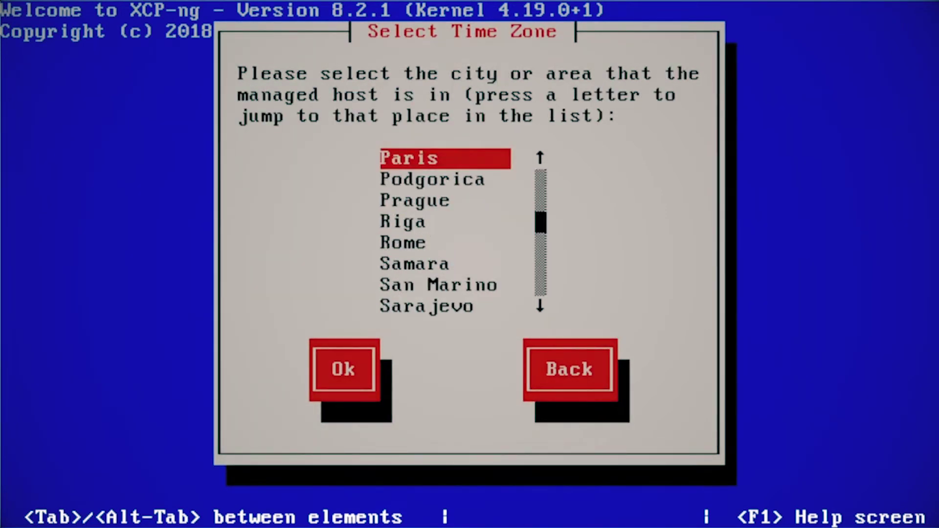
key(Return)
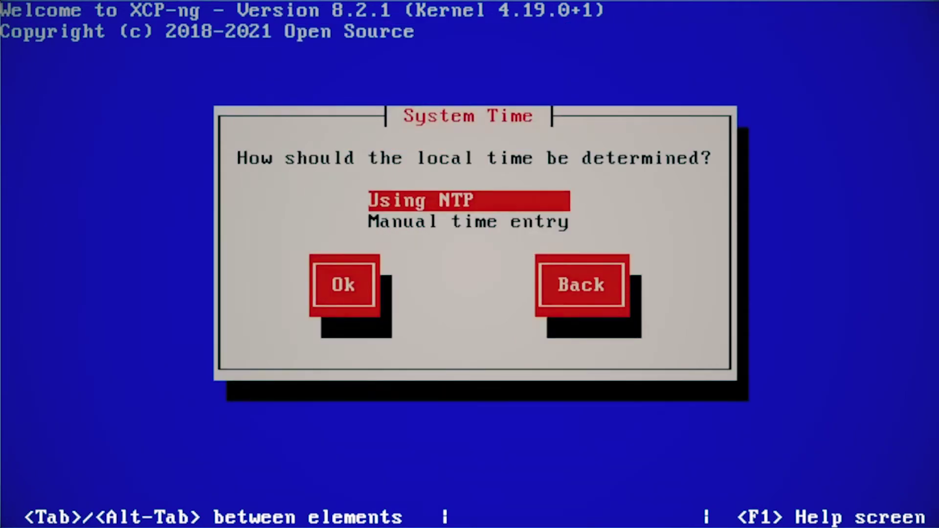
Step: Choose Using NTP and enter fr.pool.ntp.org as NTP Server 1
key(Return)
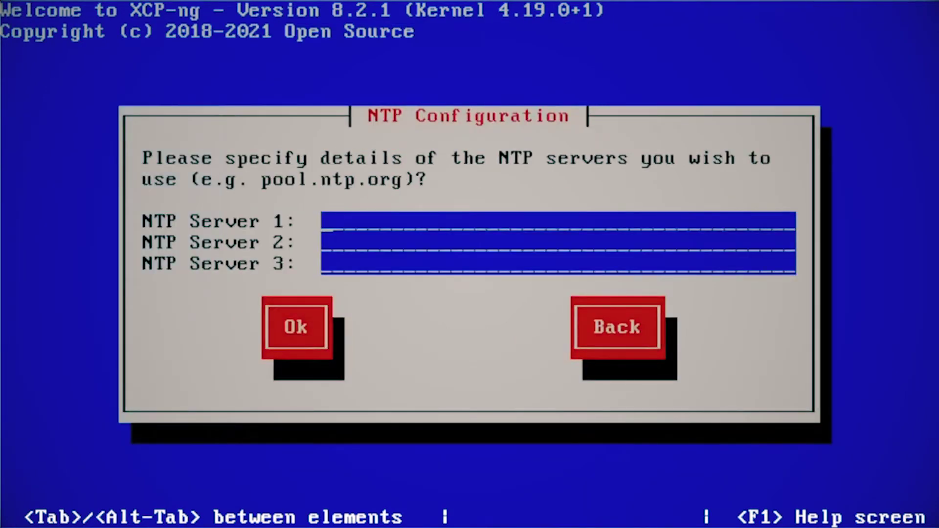
text(fr)
text(.pool)
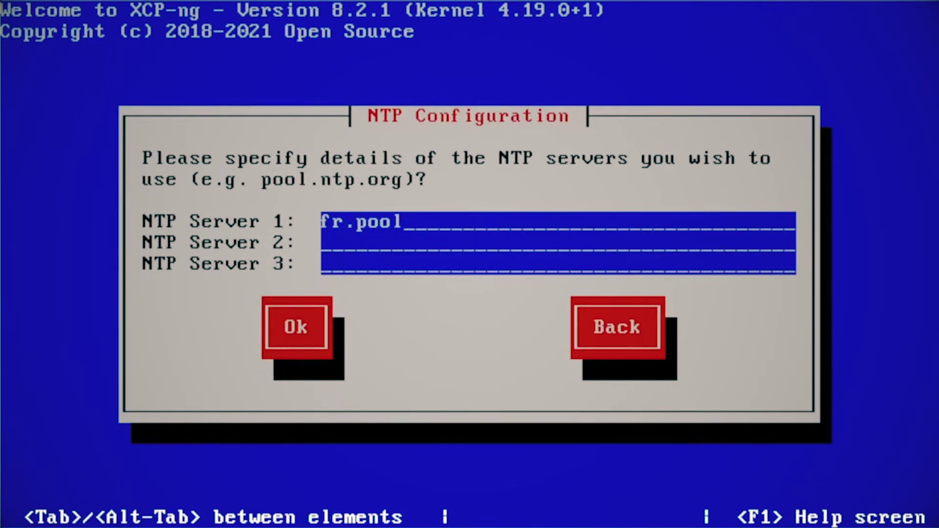
text(.ntp)
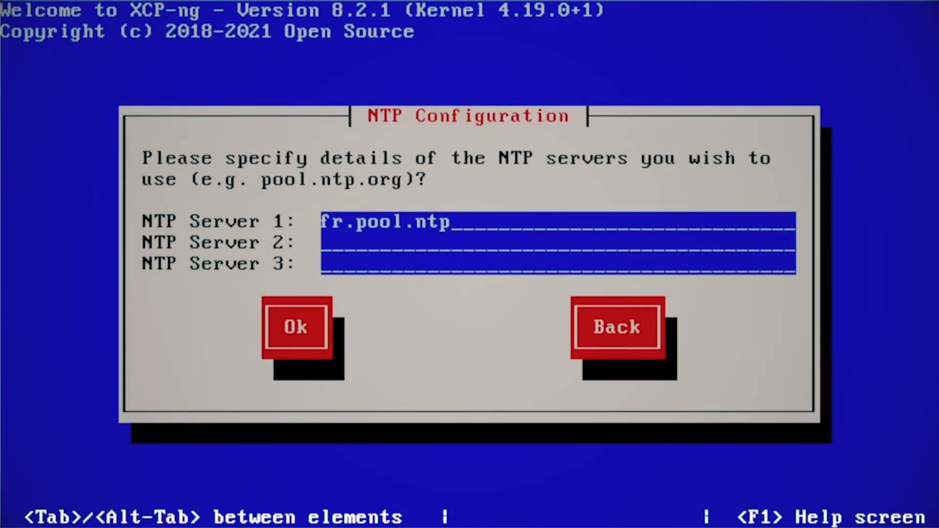
text(.org)
key(Tab)
key(Tab)
key(Tab)
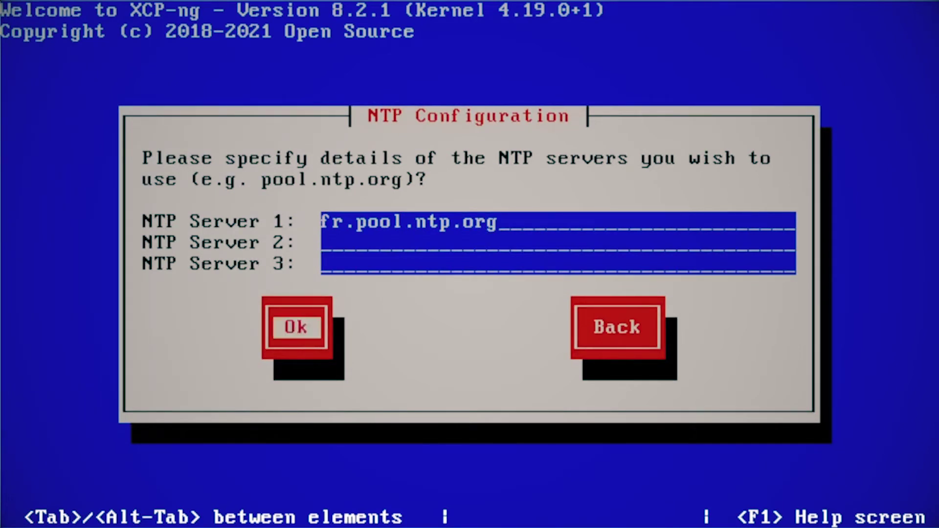
Step: Confirm NTP settings, launch Install XCP-ng on sda and decline supplemental packs
key(Return)
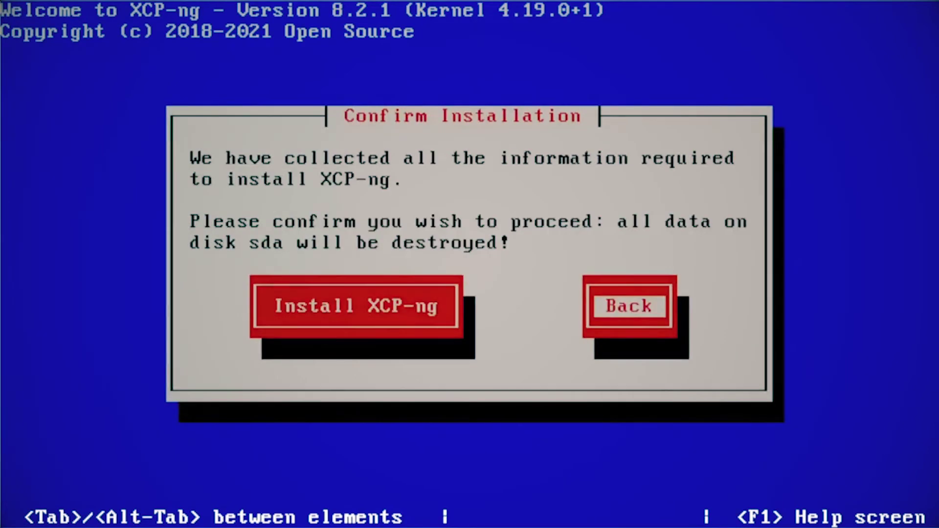
key(Tab)
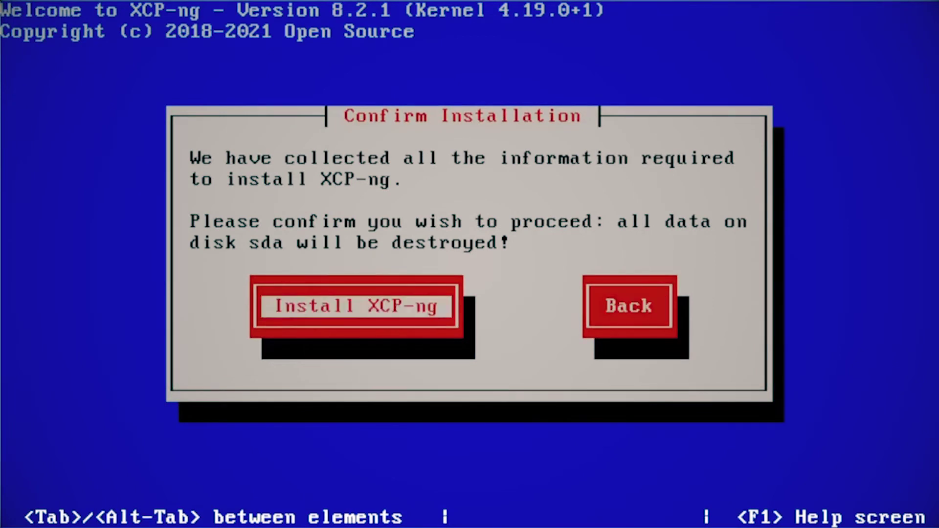
key(Return)
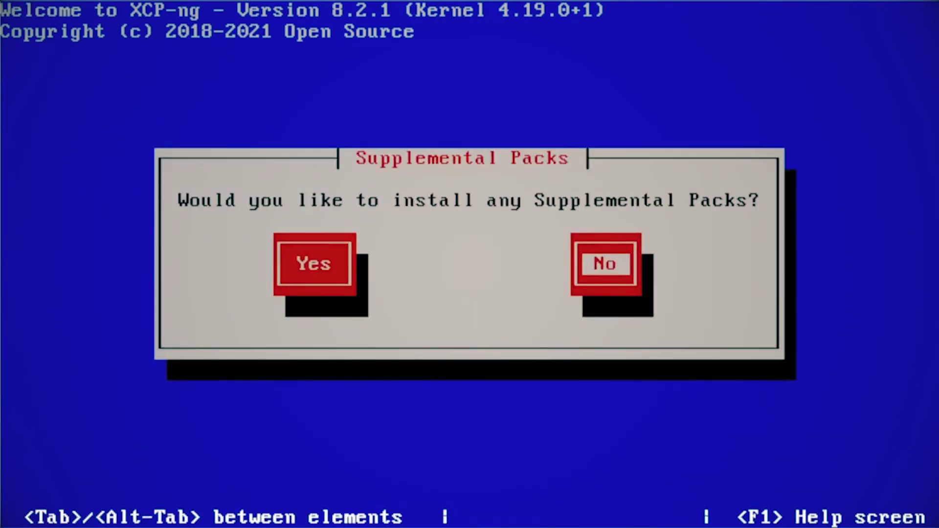
key(Return)
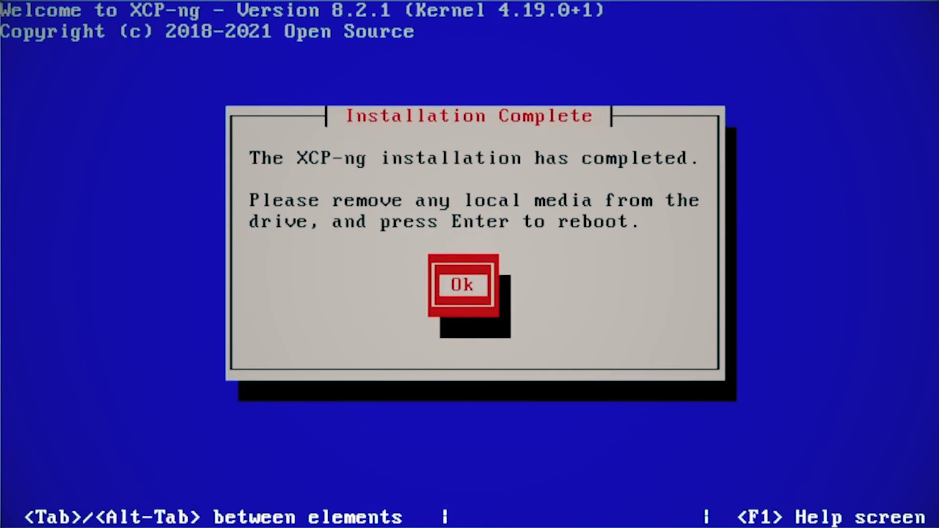
Step: Confirm the Installation Complete notice so the host reboots into xsconsole
key(Return)
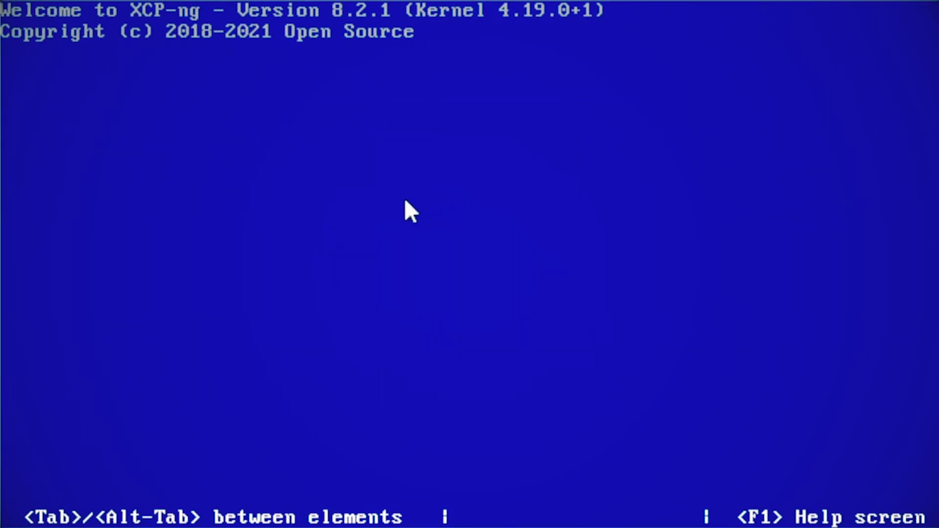